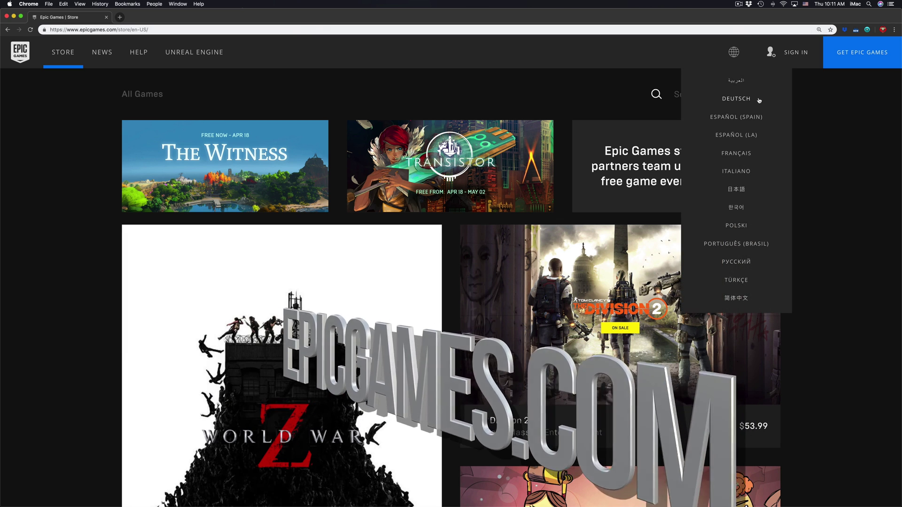
- Search the Epic Games store for Fortnite and open the Fortnite Battle Royale product page
{"action": "left_click", "coordinate": [713, 98]}
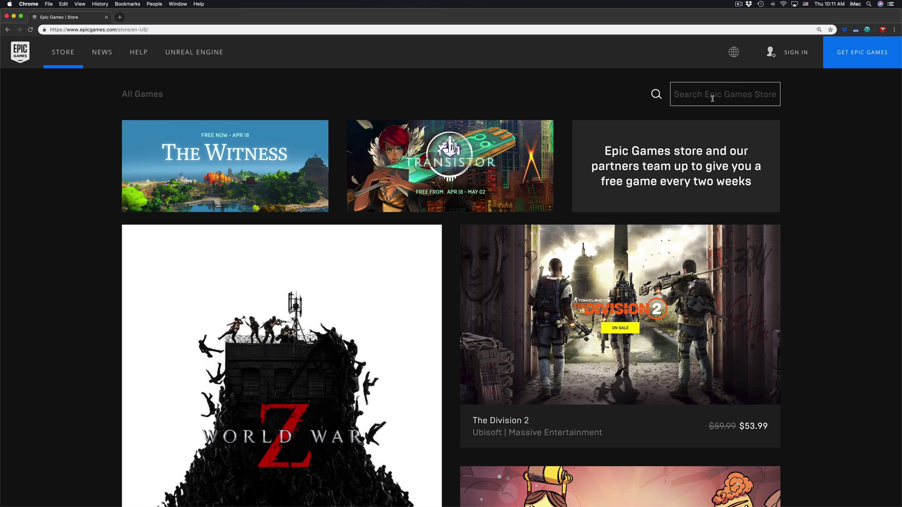
{"action": "type", "text": "Fortnit"}
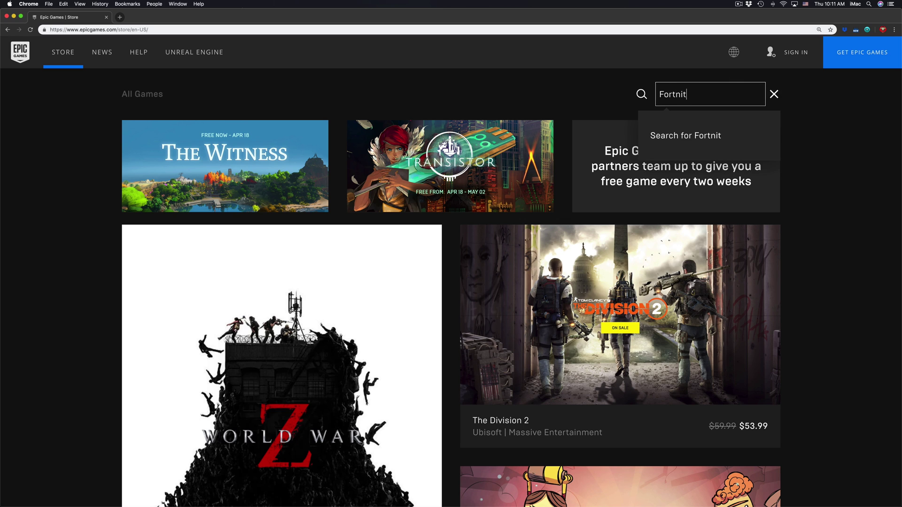
{"action": "type", "text": "e"}
{"action": "key", "text": "Return"}
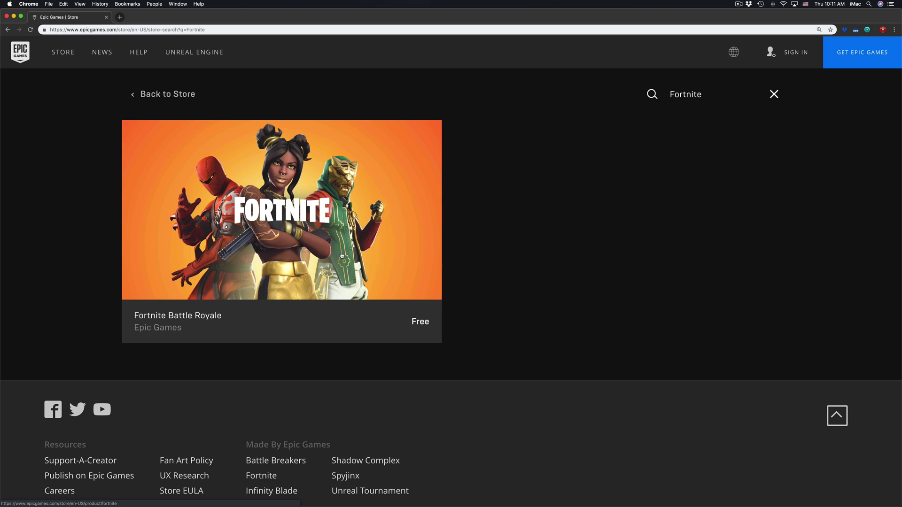
{"action": "left_click", "coordinate": [421, 323]}
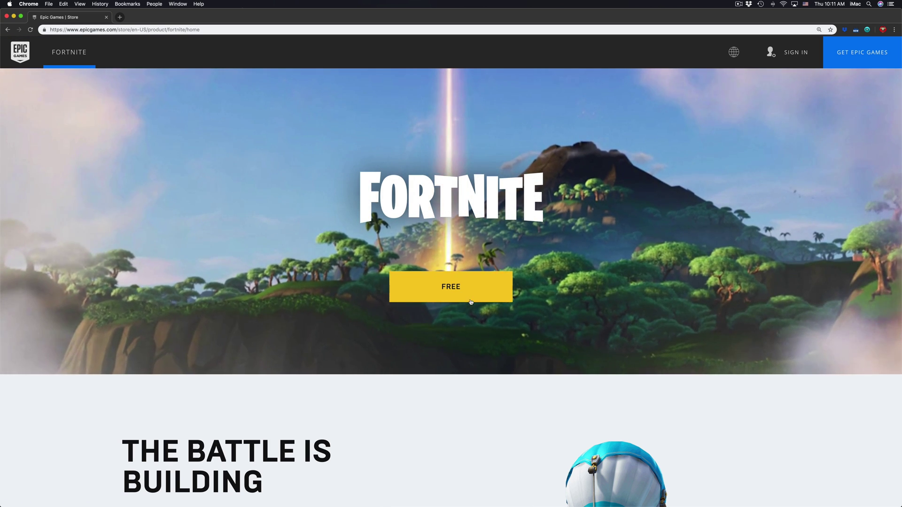
- Get the free Fortnite game and start its installation to download the Epic Games Launcher installer
{"action": "left_click", "coordinate": [470, 301]}
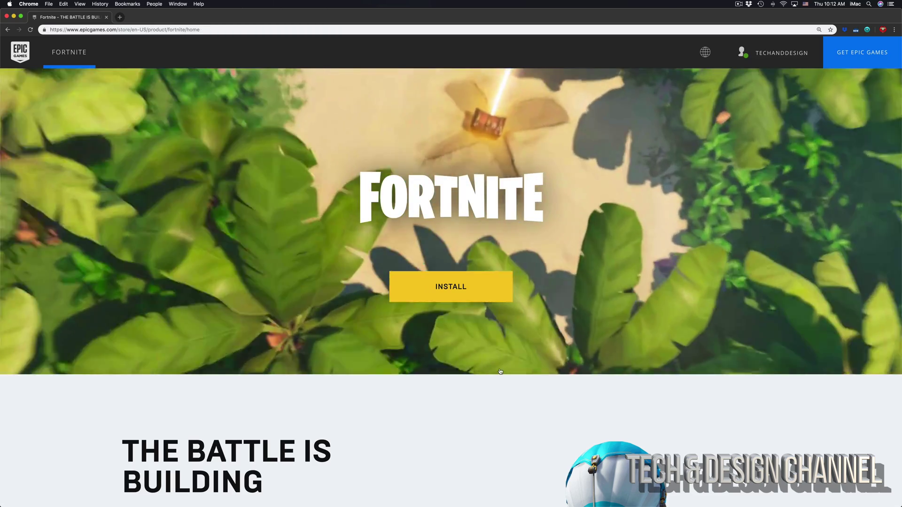
{"action": "mouse_move", "coordinate": [797, 54]}
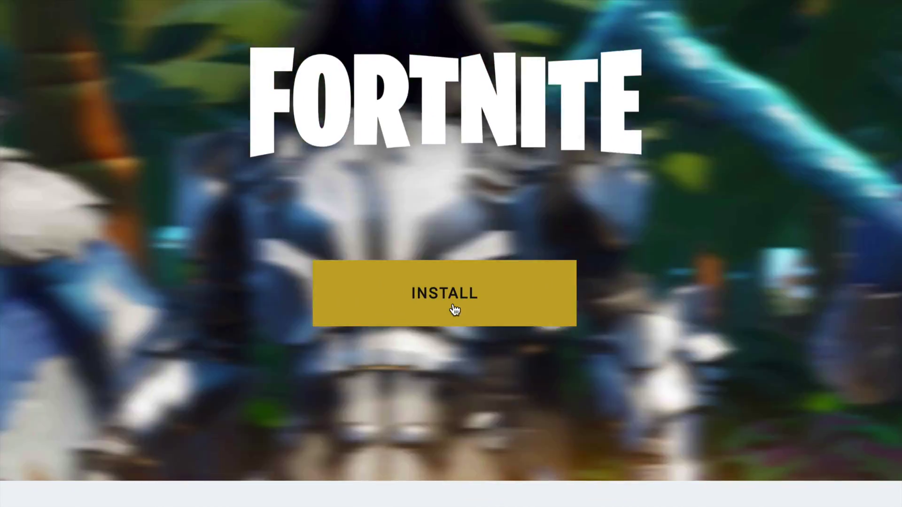
{"action": "left_click", "coordinate": [455, 310]}
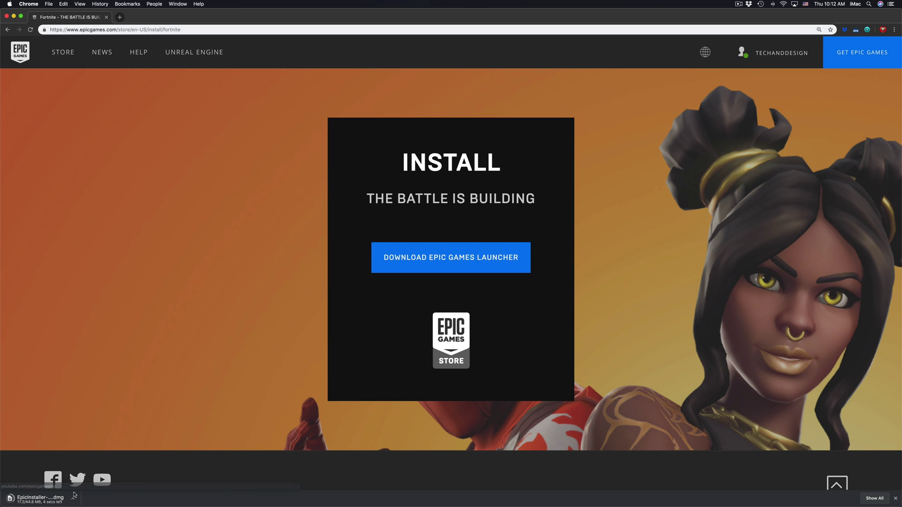
- Reveal the downloaded EpicInstaller disk image in Finder, open it and copy Epic Games Launcher into the Applications folder
{"action": "mouse_move", "coordinate": [25, 504]}
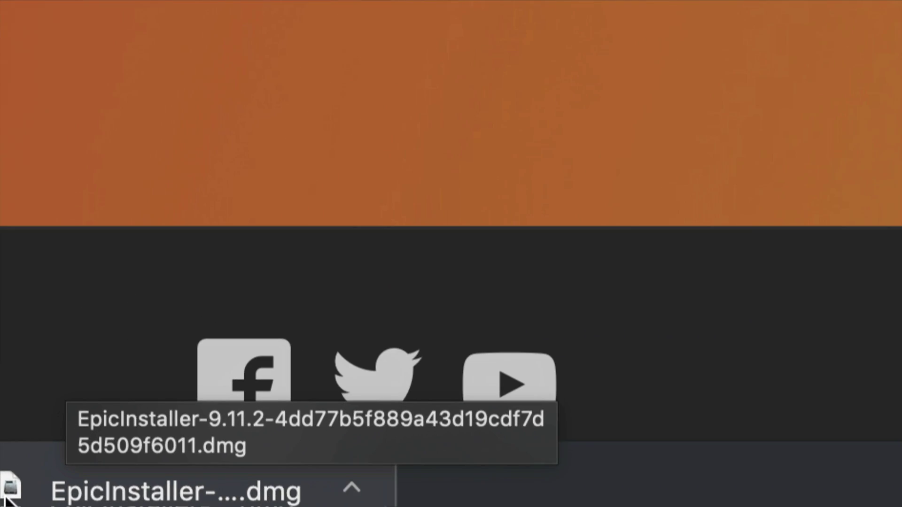
{"action": "mouse_move", "coordinate": [11, 499]}
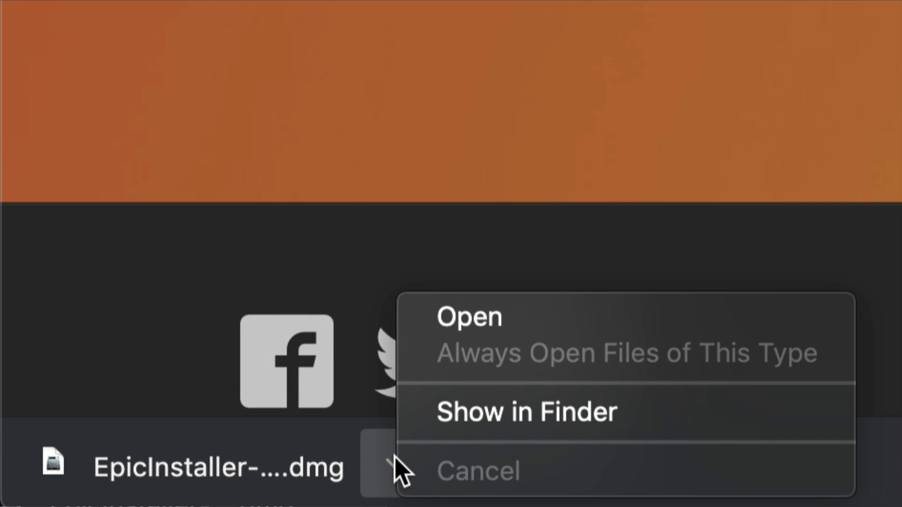
{"action": "left_click", "coordinate": [524, 405]}
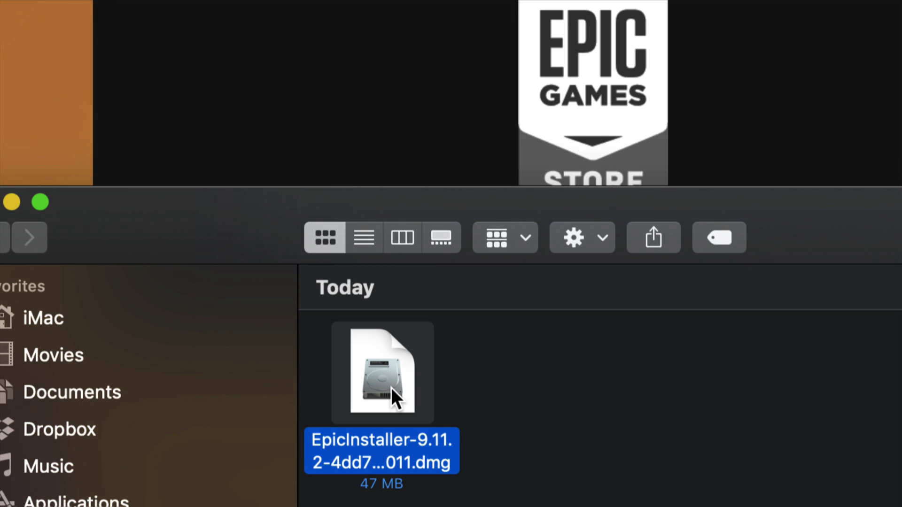
{"action": "double_click", "coordinate": [391, 388]}
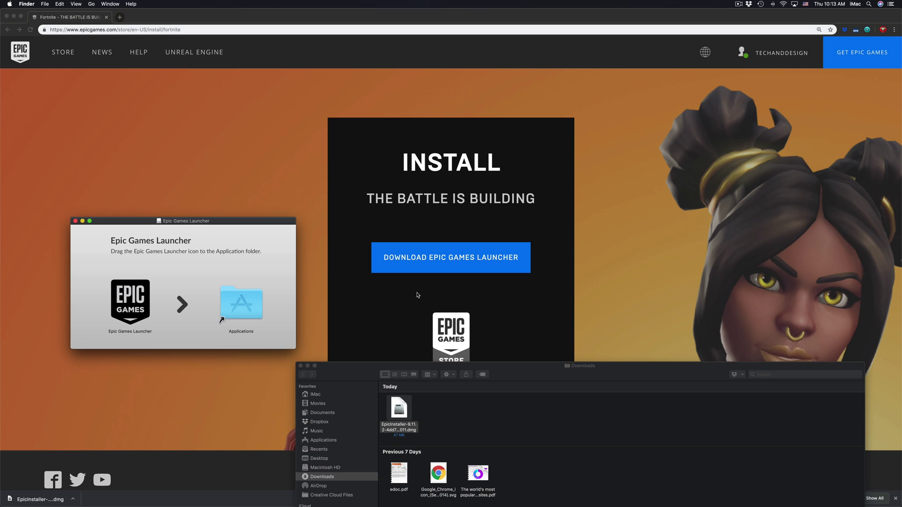
{"action": "left_click_drag", "start_coordinate": [175, 225], "coordinate": [394, 123]}
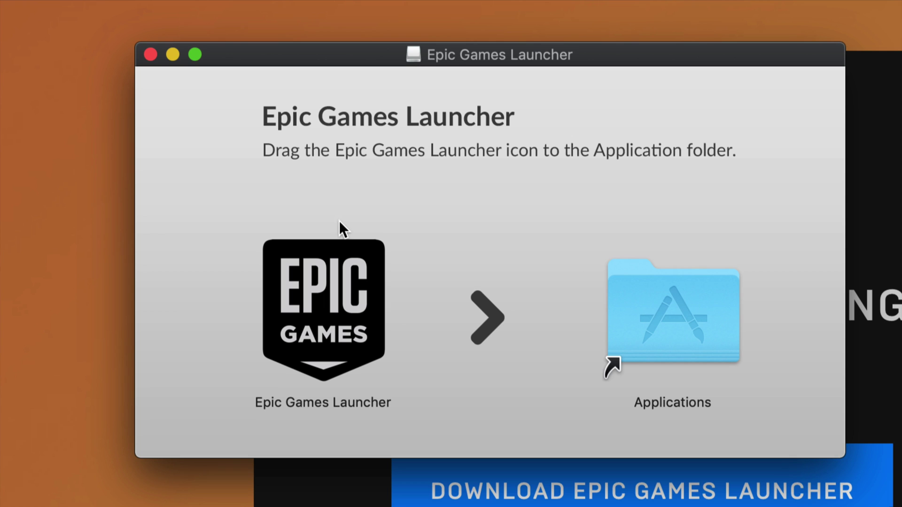
{"action": "left_click_drag", "start_coordinate": [329, 298], "coordinate": [677, 296]}
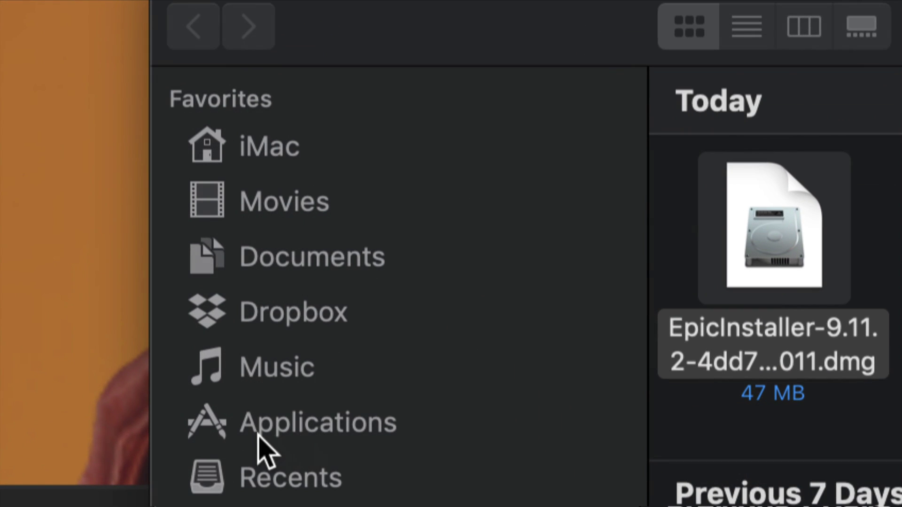
- Open Epic Games Launcher from the Applications folder, closing the installer window and approving the downloaded-app security prompt
{"action": "left_click", "coordinate": [291, 428]}
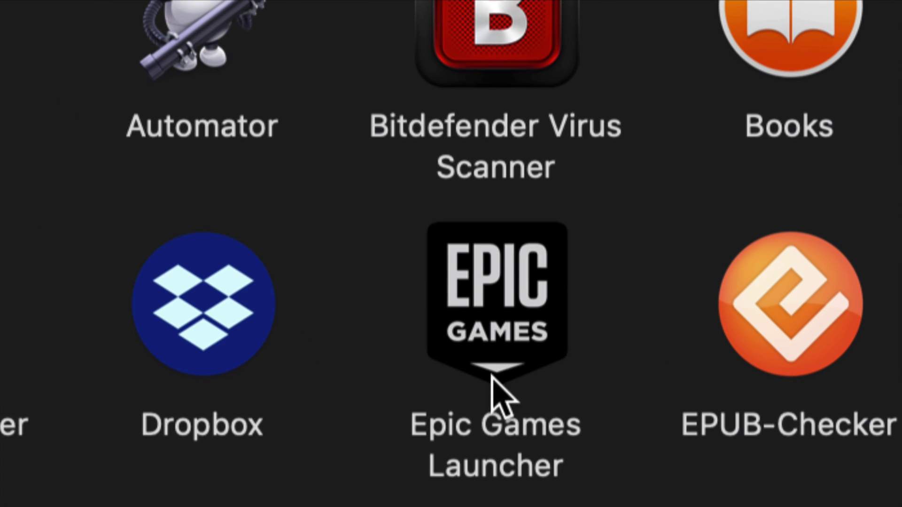
{"action": "left_click", "coordinate": [493, 338]}
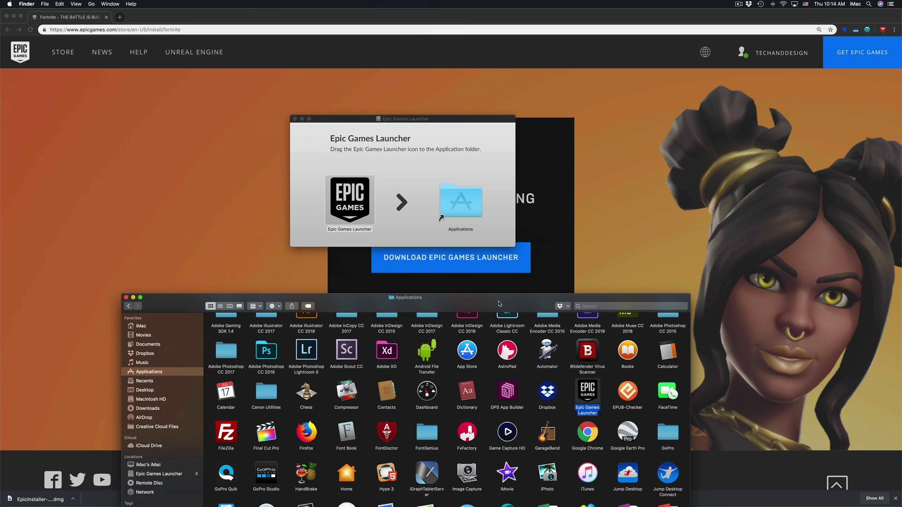
{"action": "key", "text": "super+o"}
{"action": "left_click", "coordinate": [294, 120]}
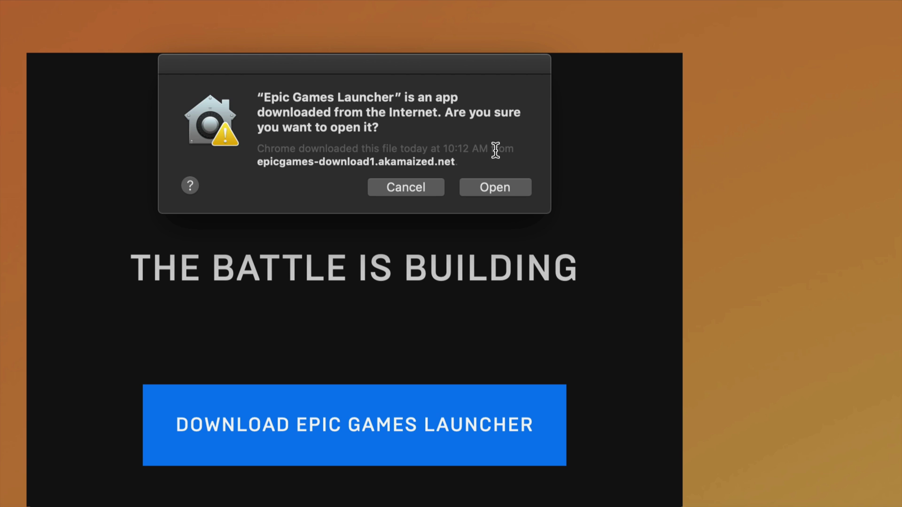
{"action": "left_click", "coordinate": [511, 186]}
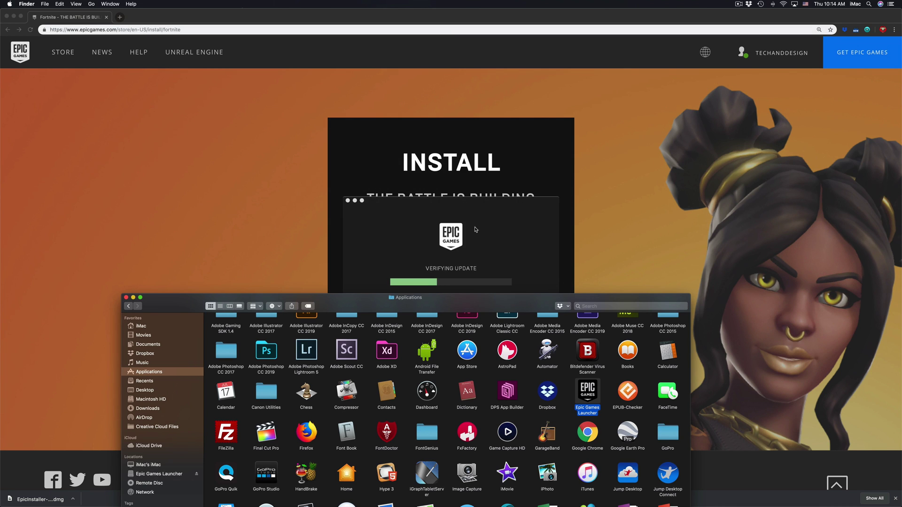
- Check which app download sources are allowed in the Security & Privacy system preferences, and close the preferences
{"action": "left_click_drag", "start_coordinate": [349, 305], "coordinate": [301, 377]}
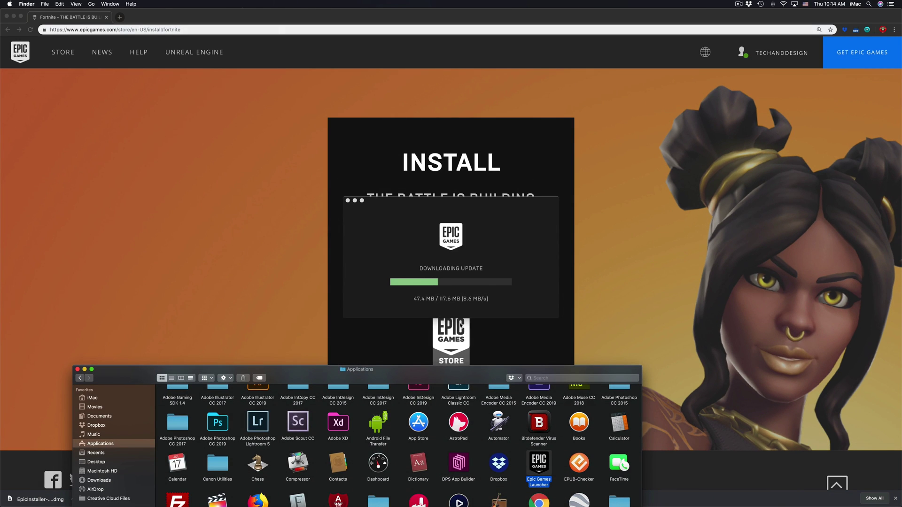
{"action": "mouse_move", "coordinate": [521, 505]}
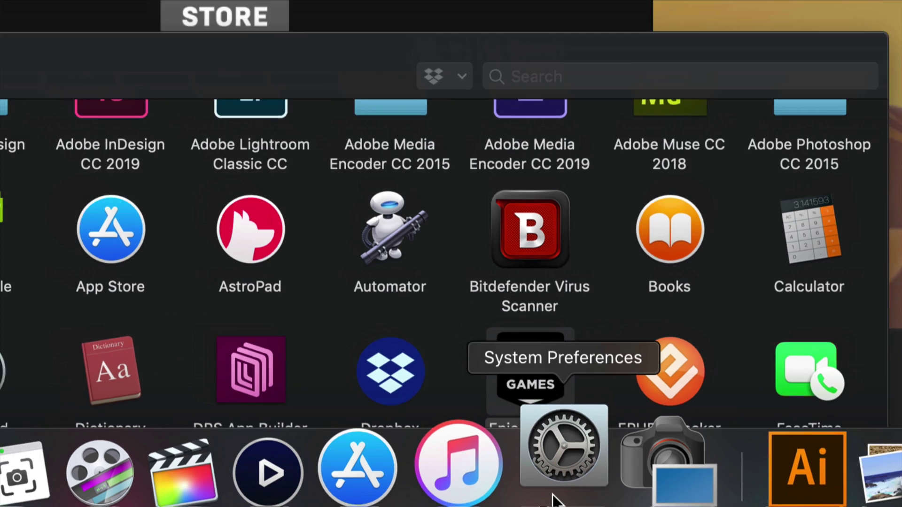
{"action": "left_click", "coordinate": [554, 493]}
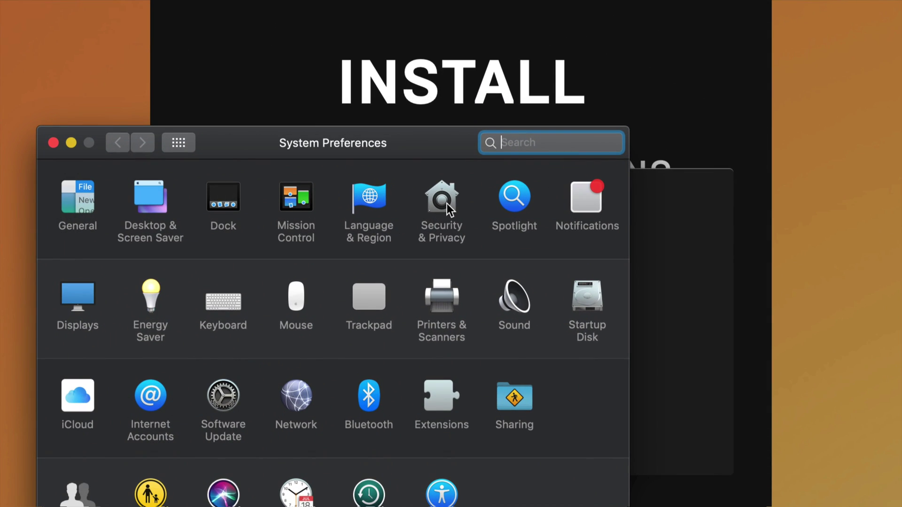
{"action": "left_click", "coordinate": [447, 204]}
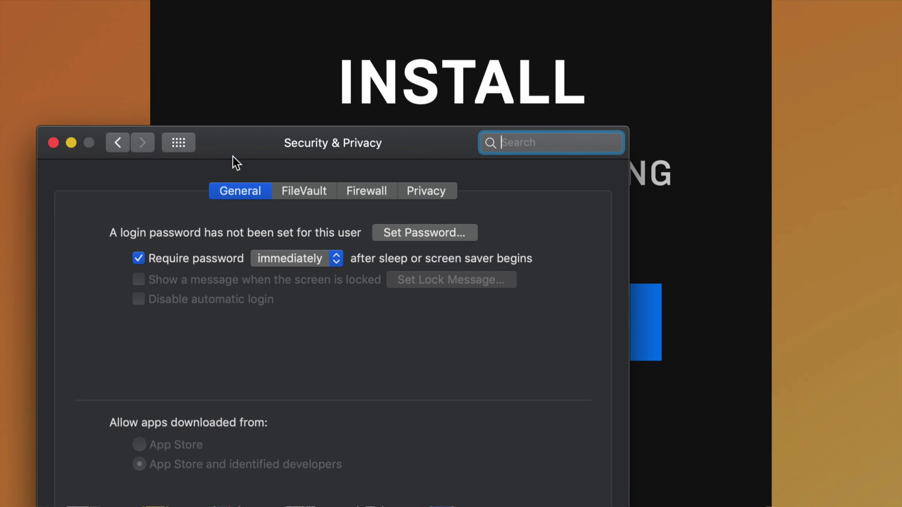
{"action": "left_click_drag", "start_coordinate": [233, 156], "coordinate": [225, 46]}
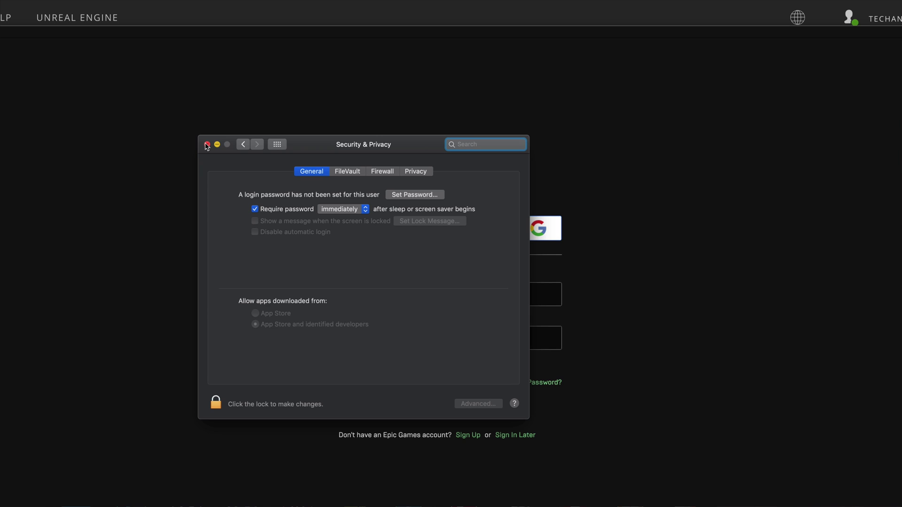
{"action": "left_click", "coordinate": [207, 145]}
- Accept the Fortnite End User License Agreement and install the game in /Users/Shared/Epic Games with Auto-Update enabled
{"action": "left_click", "coordinate": [520, 38]}
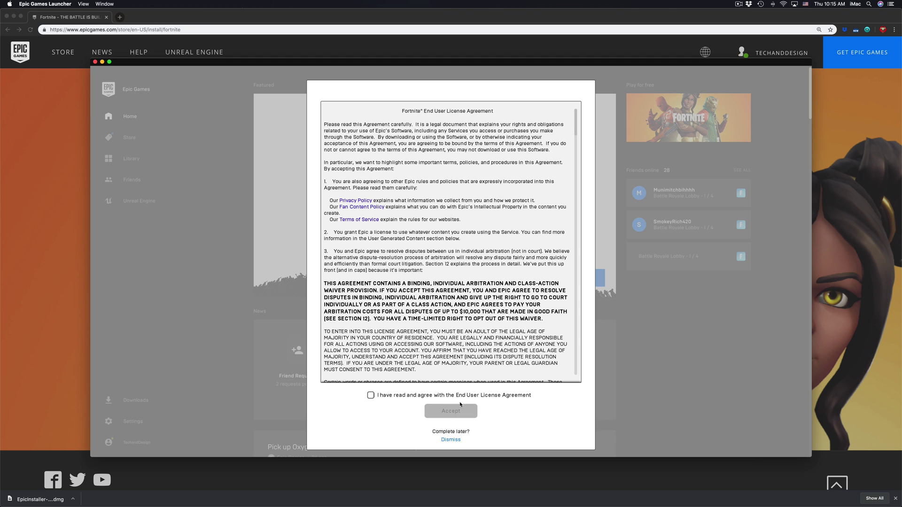
{"action": "left_click", "coordinate": [436, 397]}
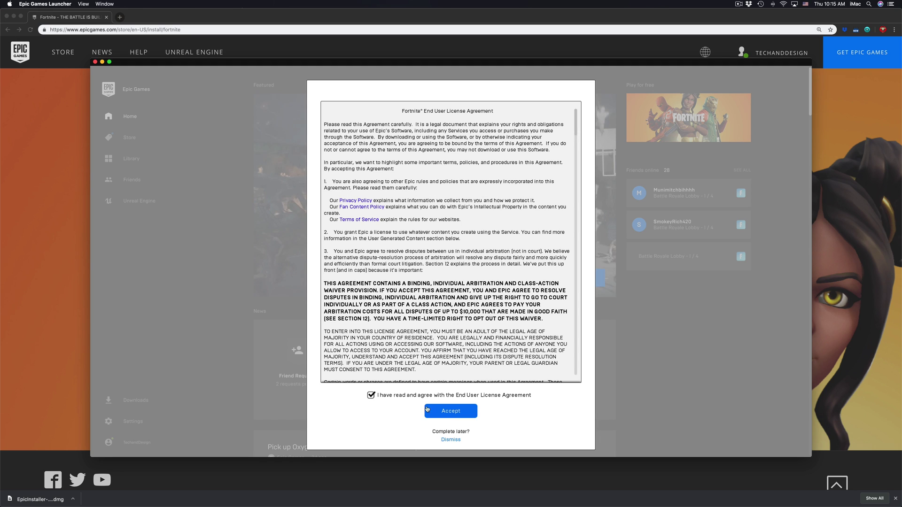
{"action": "left_click", "coordinate": [465, 413]}
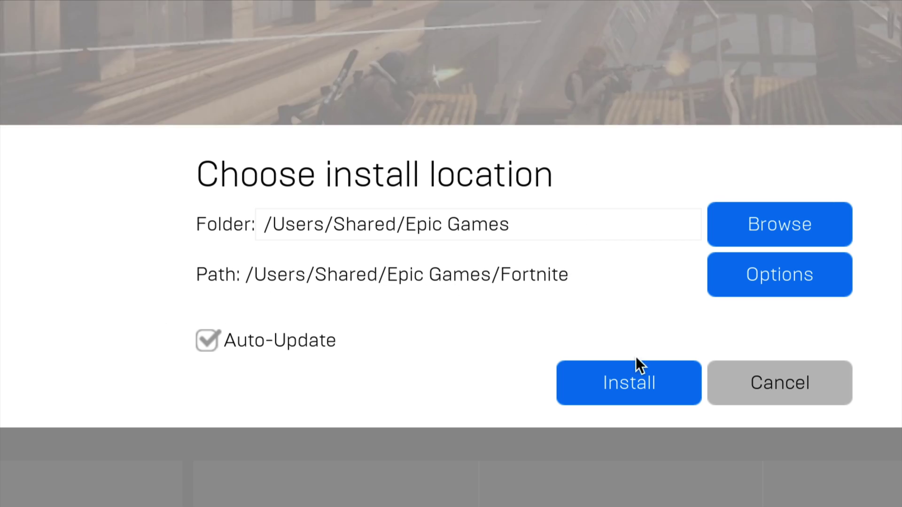
{"action": "left_click", "coordinate": [638, 382]}
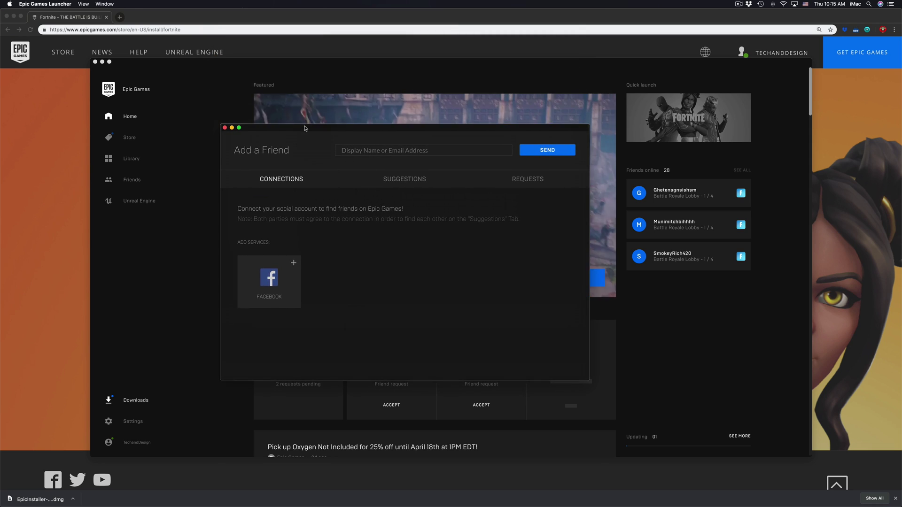
- Close the Add a Friend window, check the launcher's download tasks and return to the home page
{"action": "left_click", "coordinate": [224, 128]}
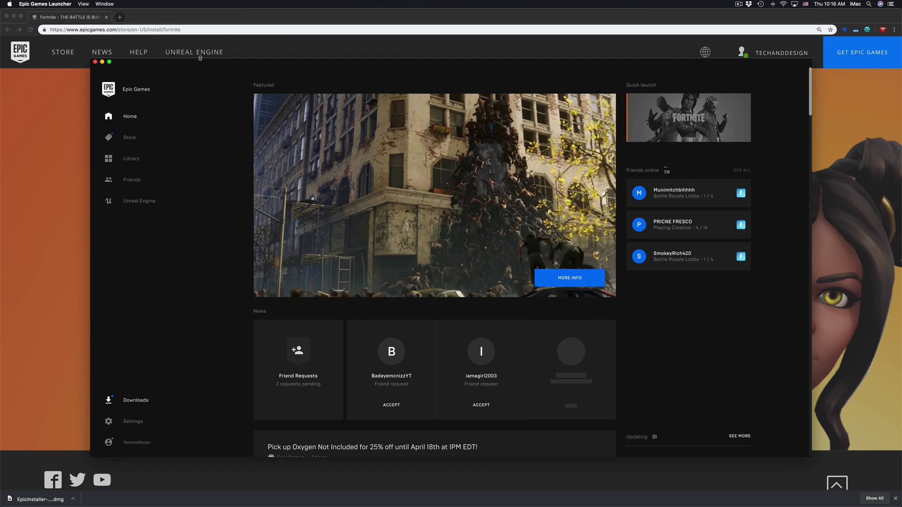
{"action": "left_click", "coordinate": [113, 400]}
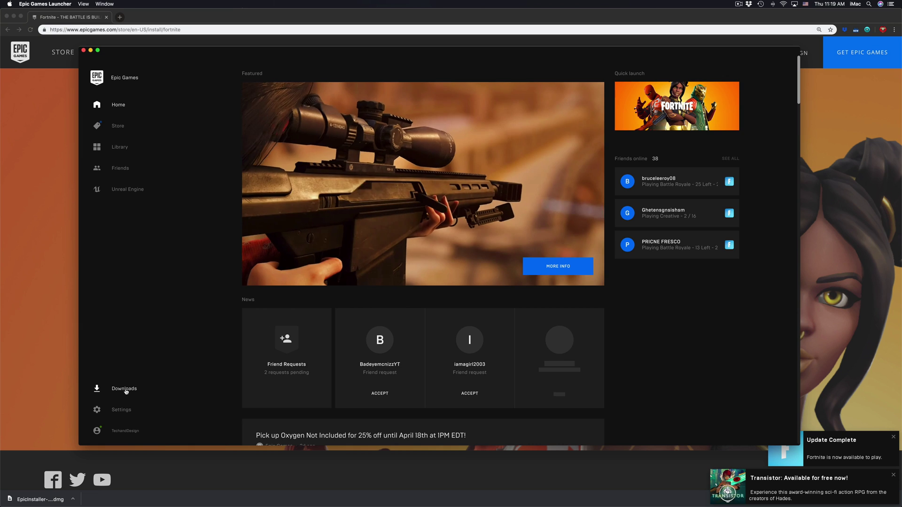
{"action": "left_click", "coordinate": [124, 389]}
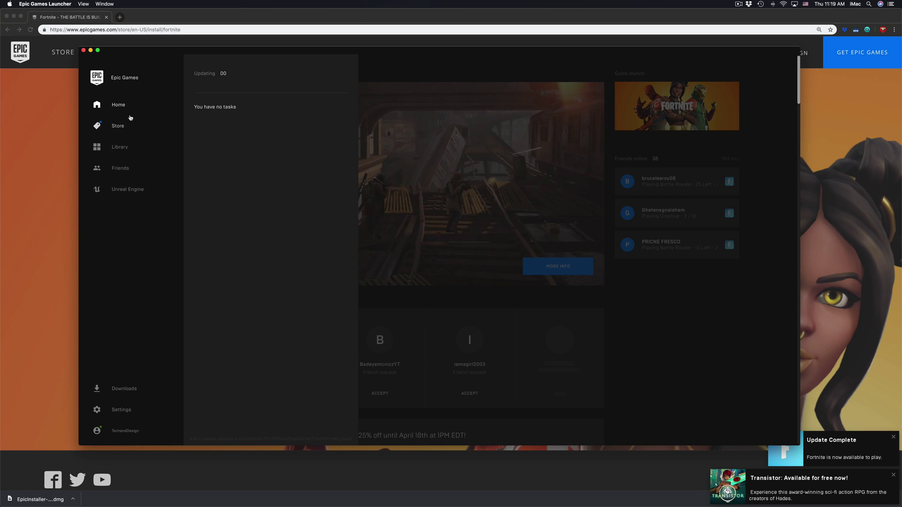
{"action": "left_click", "coordinate": [117, 106]}
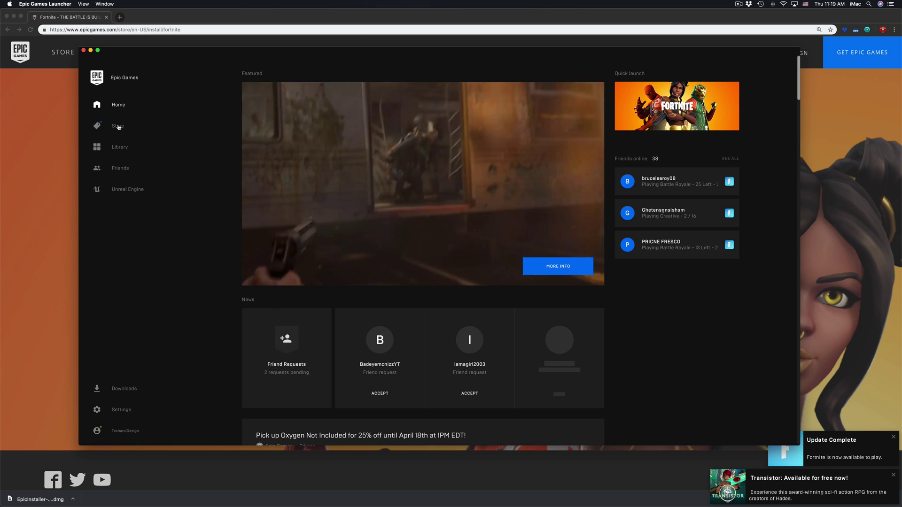
- Search the launcher's store for fortnite, open the Fortnite Battle Royale page and launch the game
{"action": "left_click", "coordinate": [119, 126]}
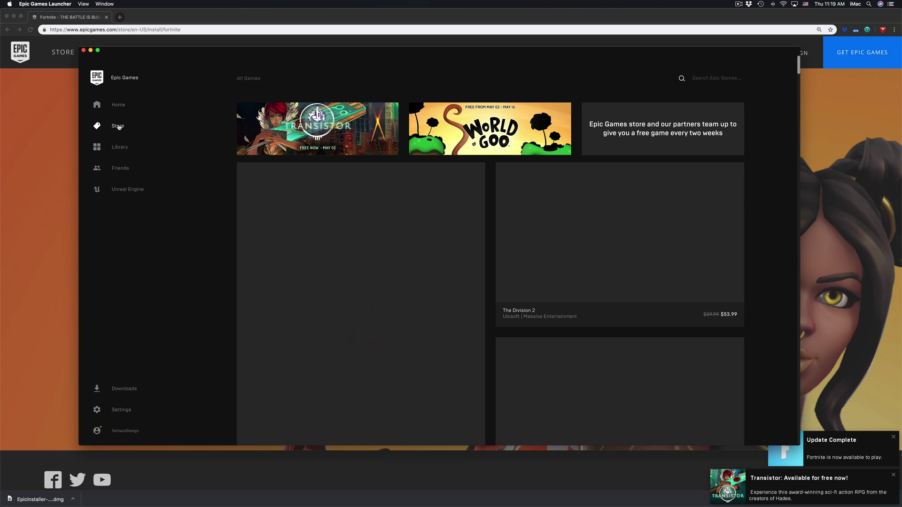
{"action": "left_click", "coordinate": [727, 78]}
{"action": "type", "text": "fortnite"}
{"action": "key", "text": "Return"}
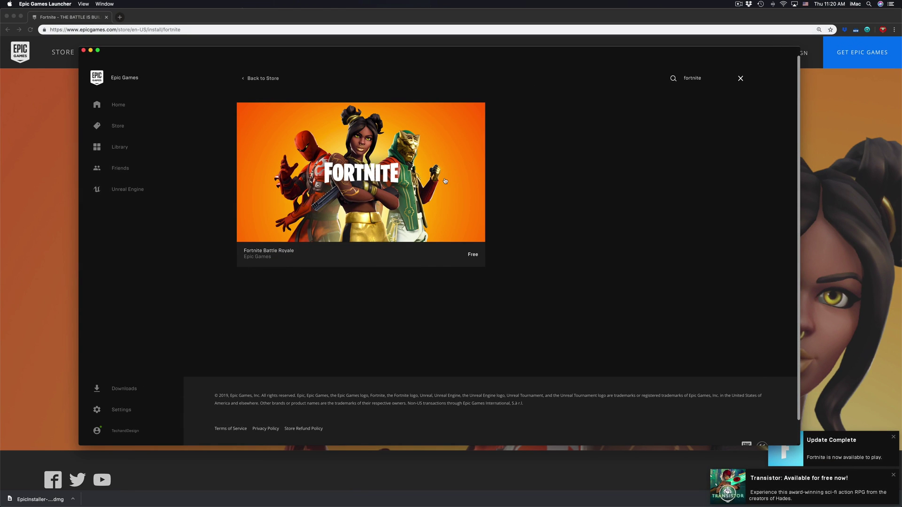
{"action": "left_click", "coordinate": [416, 205]}
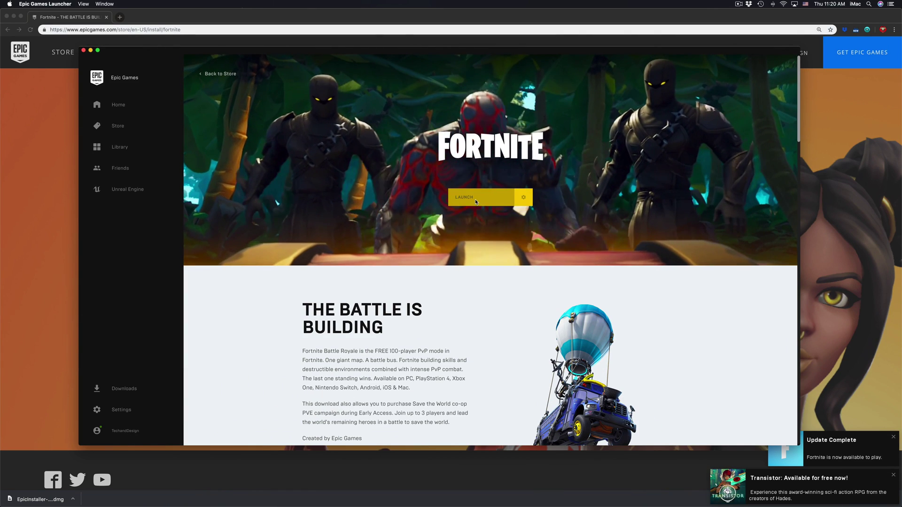
{"action": "left_click", "coordinate": [475, 201]}
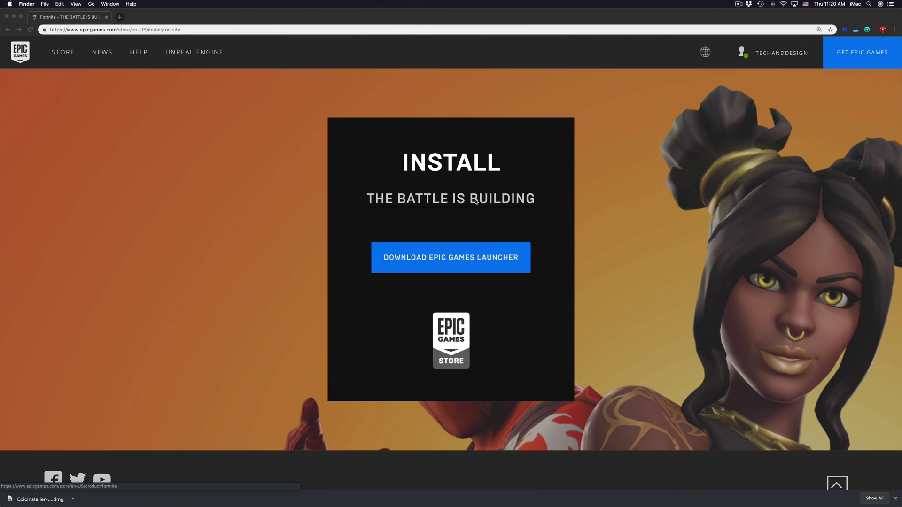